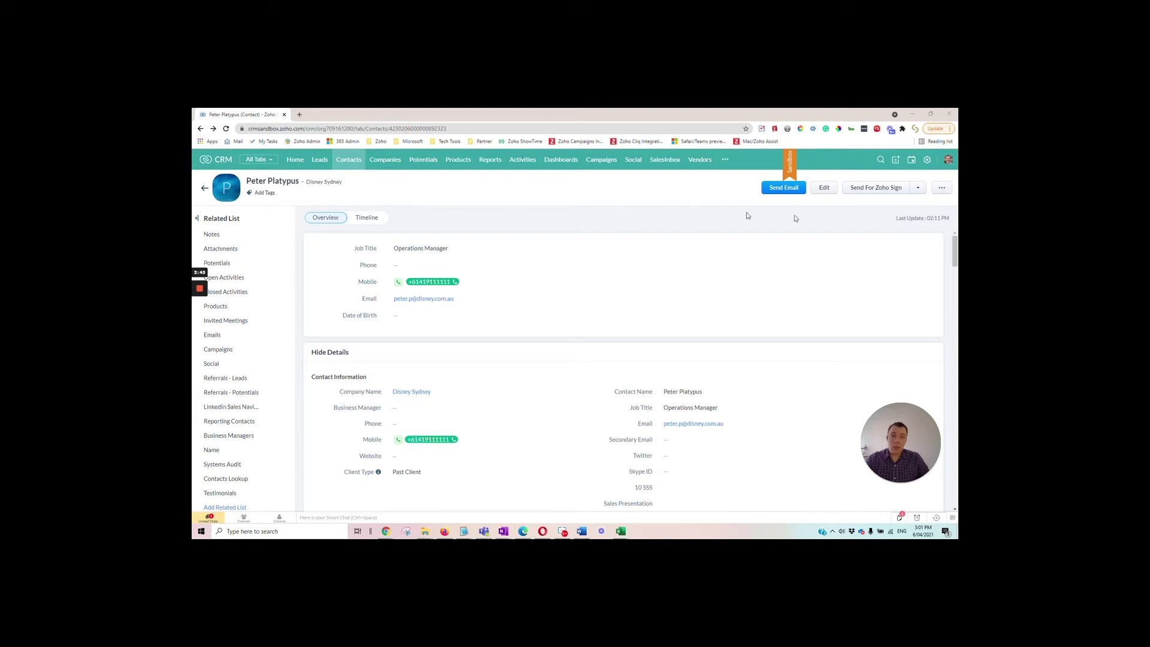
# Open Find and Merge Duplicates for the displayed contact and review the suggested matching records.
pyautogui.click(941, 190)
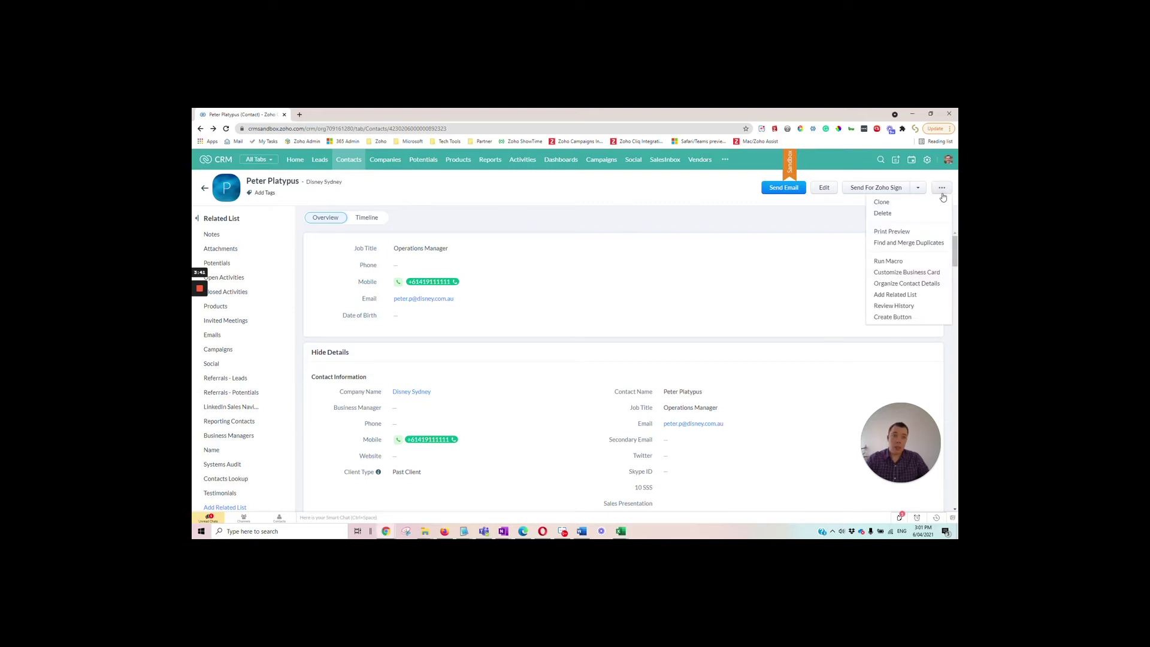
pyautogui.click(912, 243)
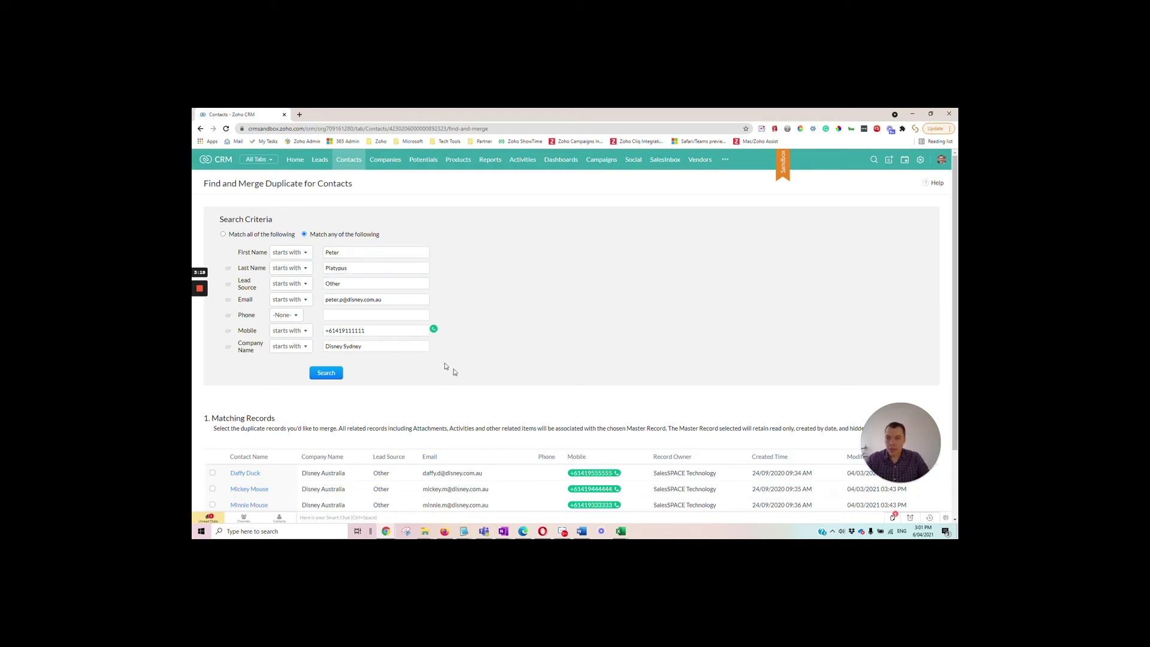
pyautogui.scroll(-2, 389, 252)
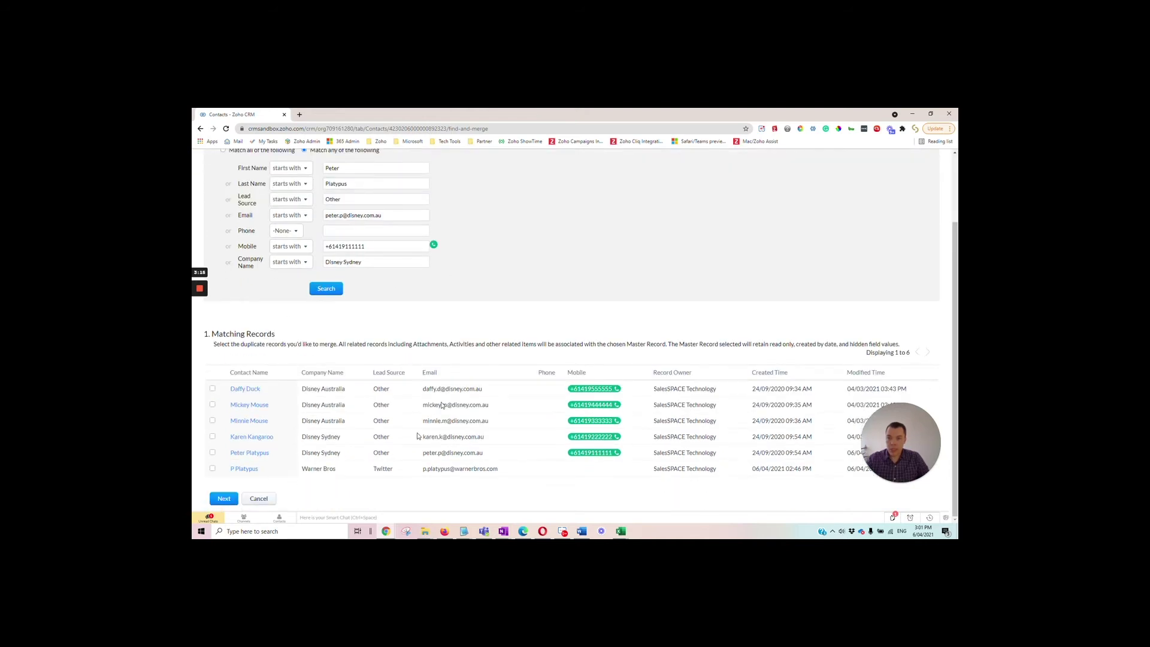
pyautogui.scroll(2, 433, 340)
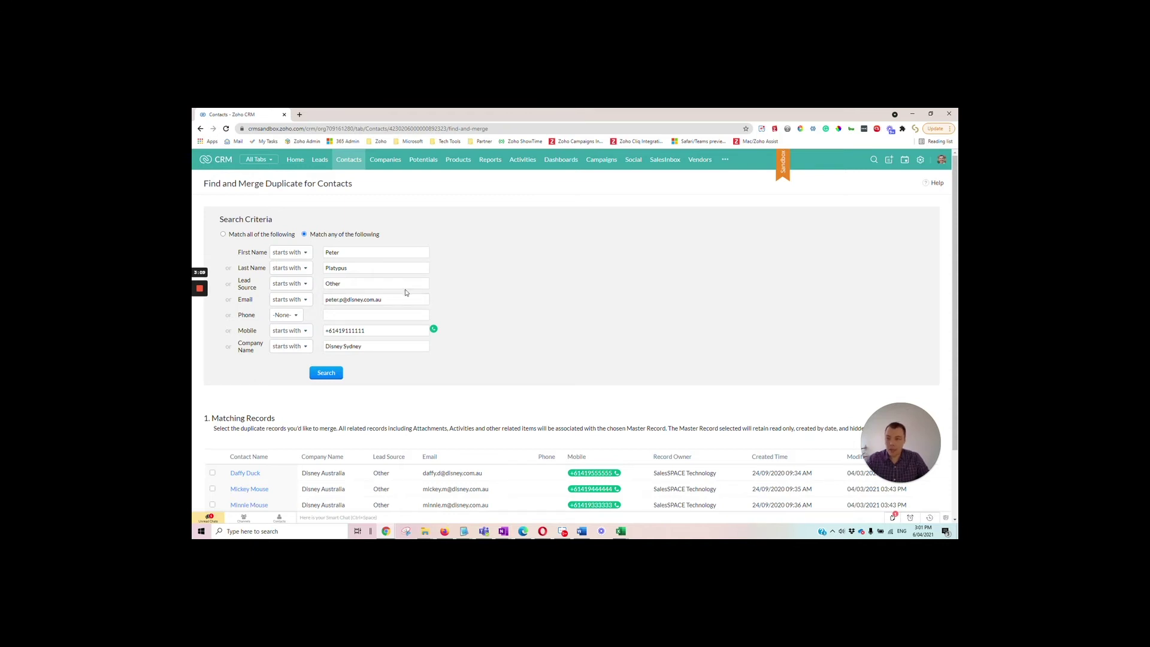
# Set the Company Name, Mobile, Phone, Email and Lead Source criteria to None and rerun the duplicate search using only the first and last names.
pyautogui.click(297, 347)
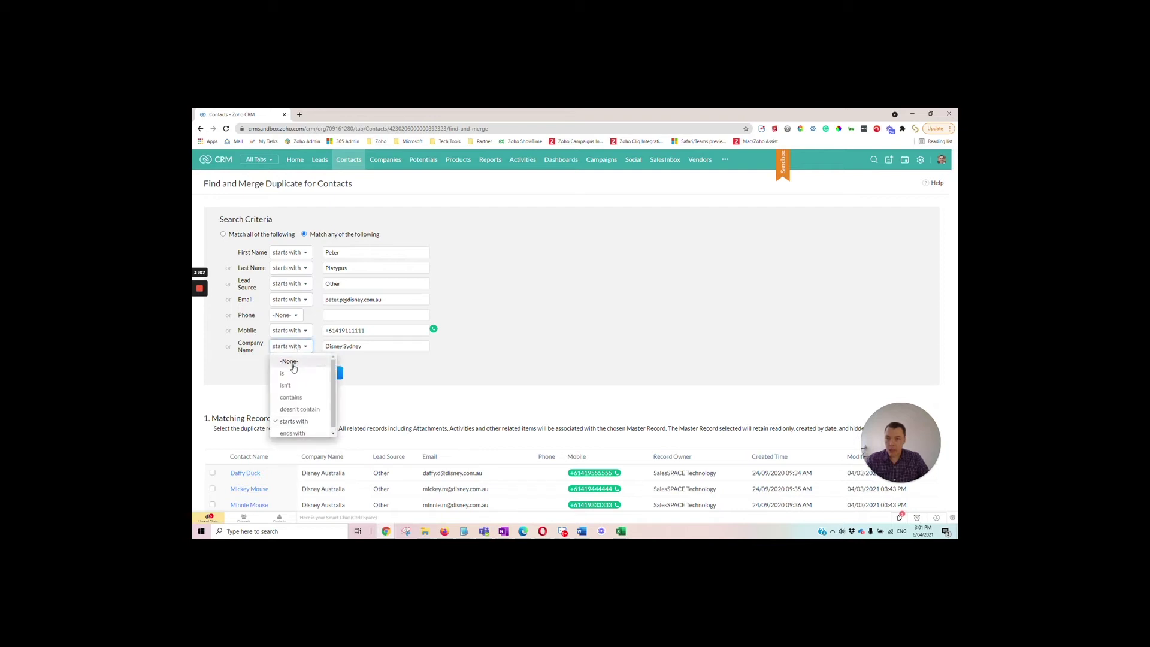
pyautogui.click(293, 363)
pyautogui.click(295, 332)
pyautogui.click(294, 346)
pyautogui.click(291, 315)
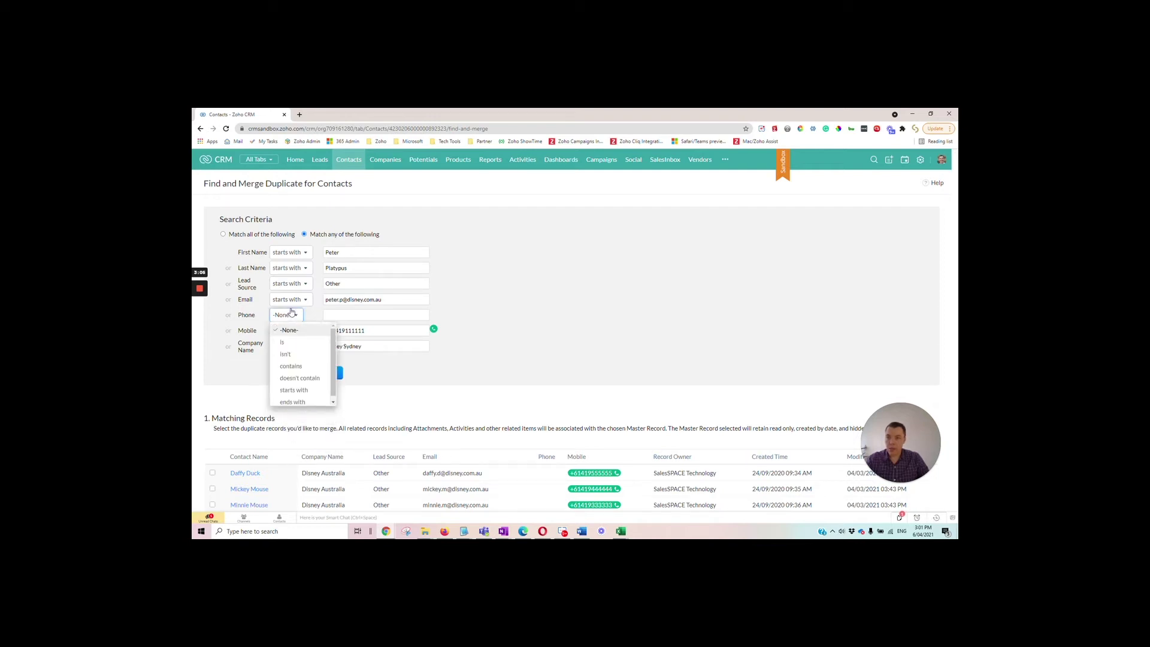
pyautogui.click(294, 330)
pyautogui.click(290, 299)
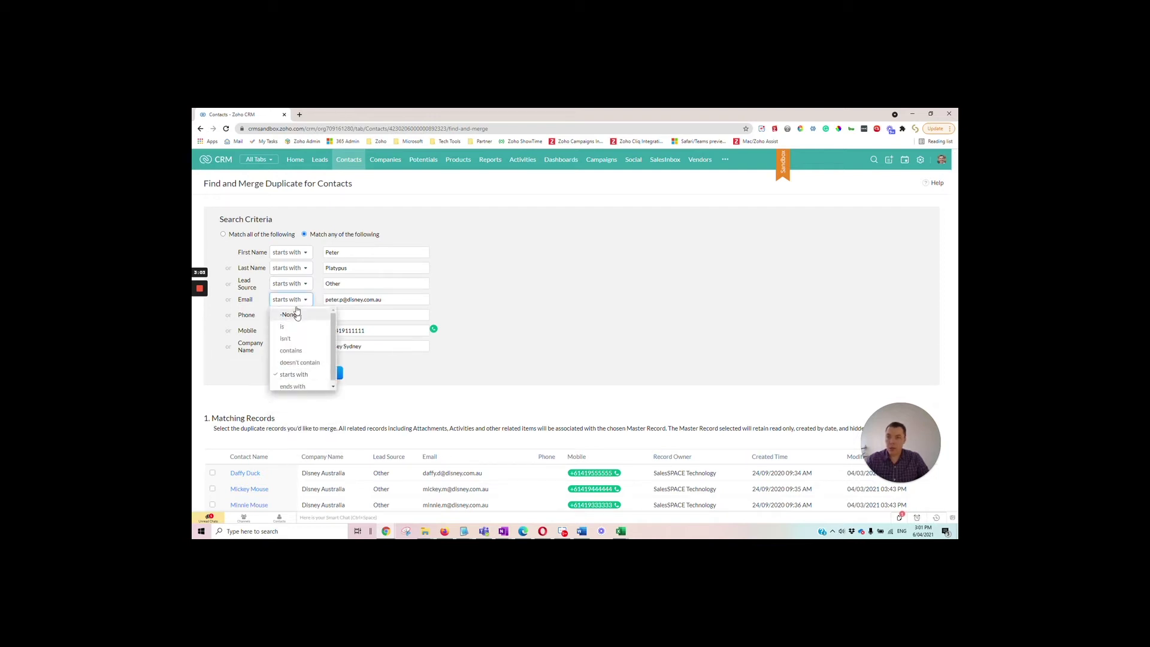
pyautogui.click(292, 315)
pyautogui.click(291, 283)
pyautogui.click(299, 300)
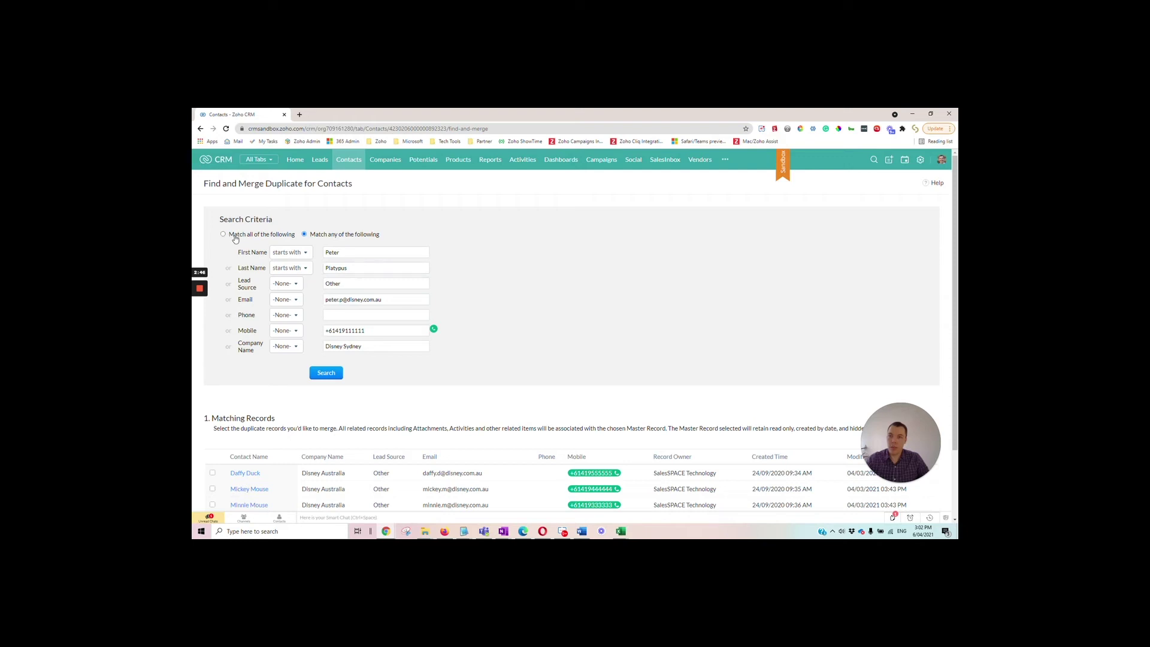
pyautogui.click(329, 379)
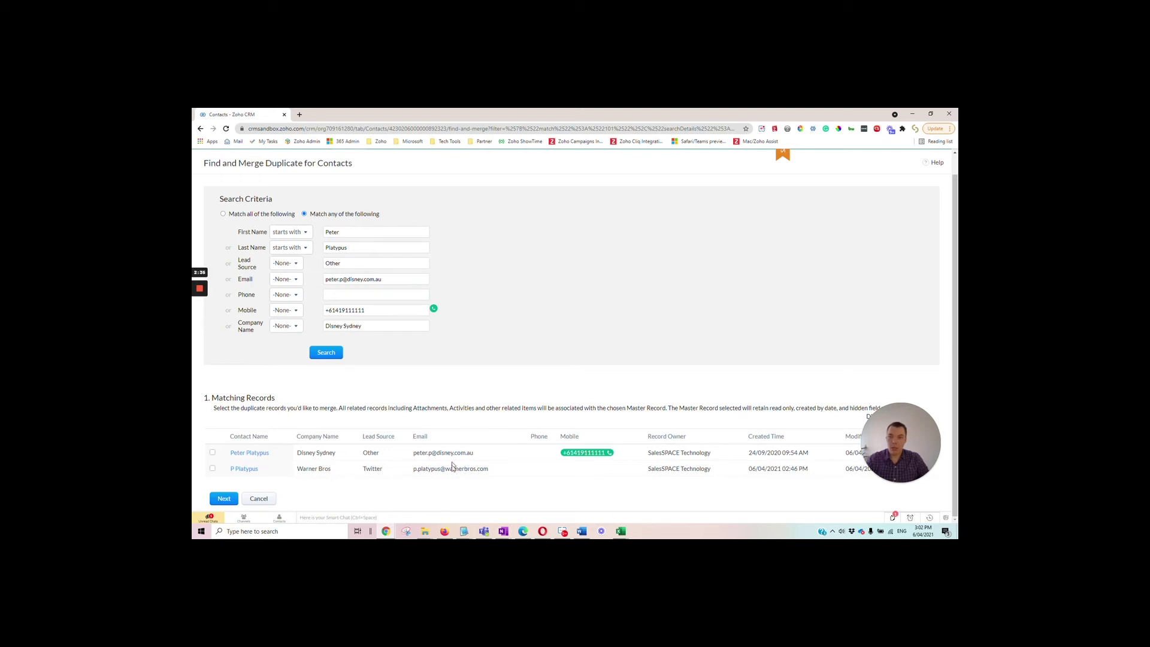
# Select both matching contacts for comparison and take Record 2's company Disney Sydney, job title Operations Manager and email as the merged values.
pyautogui.click(213, 454)
pyautogui.click(223, 499)
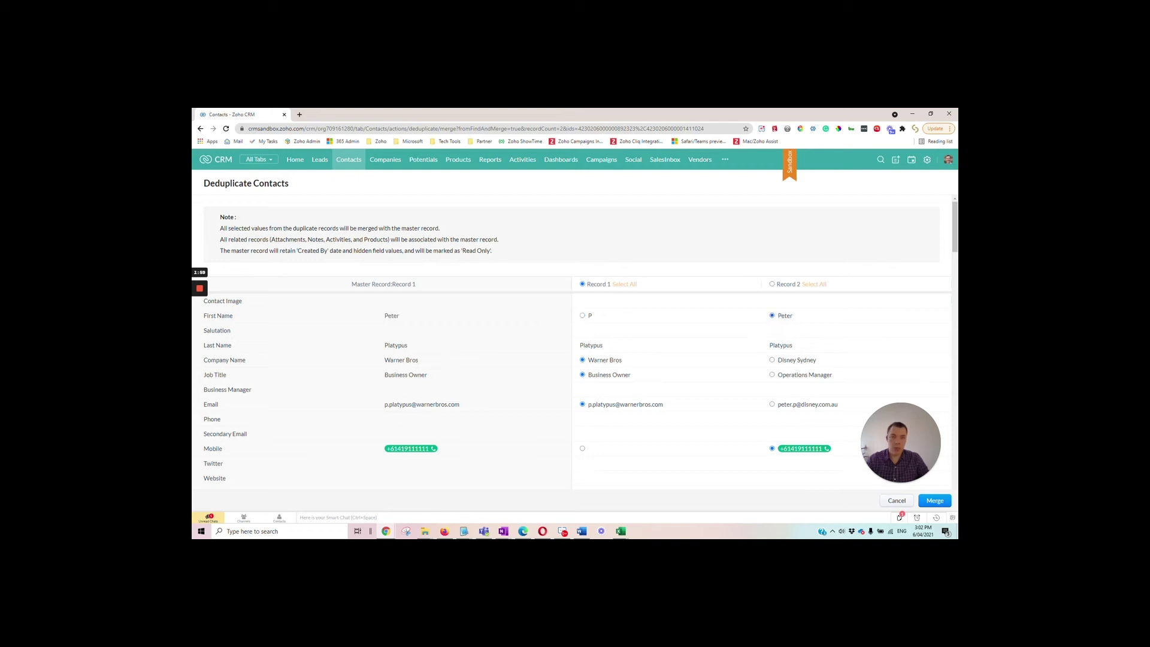
pyautogui.scroll(-2, 829, 321)
pyautogui.scroll(2, 868, 326)
pyautogui.click(772, 376)
pyautogui.click(772, 405)
# Check the remaining field values in the record comparison, keeping Twitter as the Lead Source.
pyautogui.scroll(-1, 956, 250)
pyautogui.scroll(-4, 956, 249)
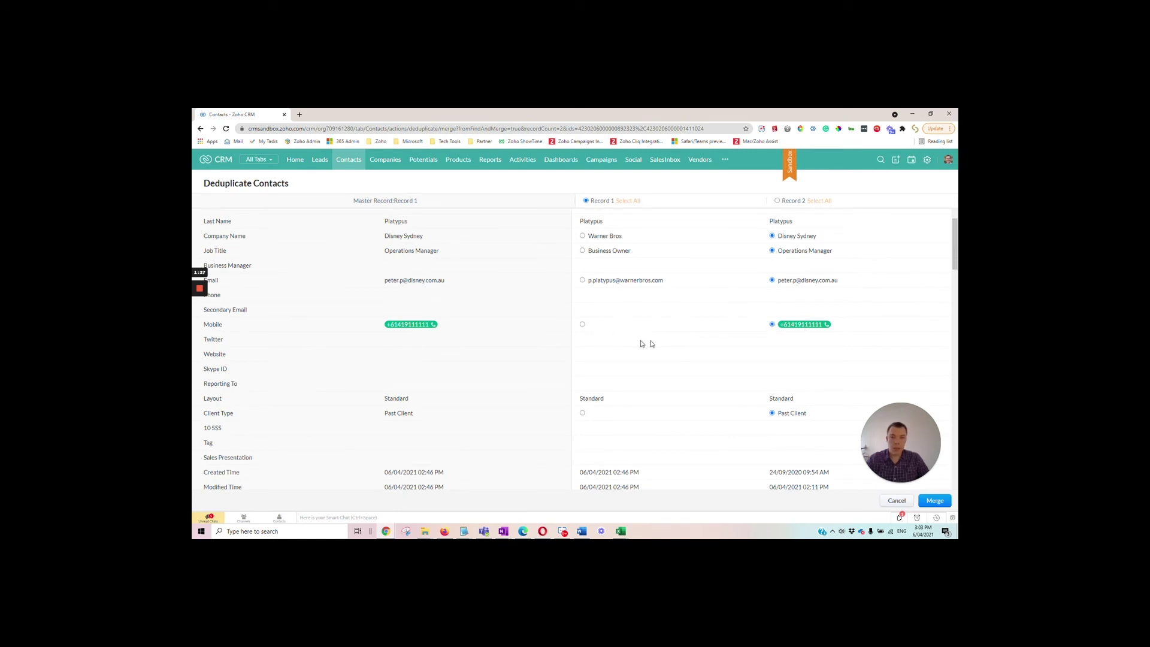
pyautogui.moveTo(956, 252); pyautogui.dragTo(956, 254)
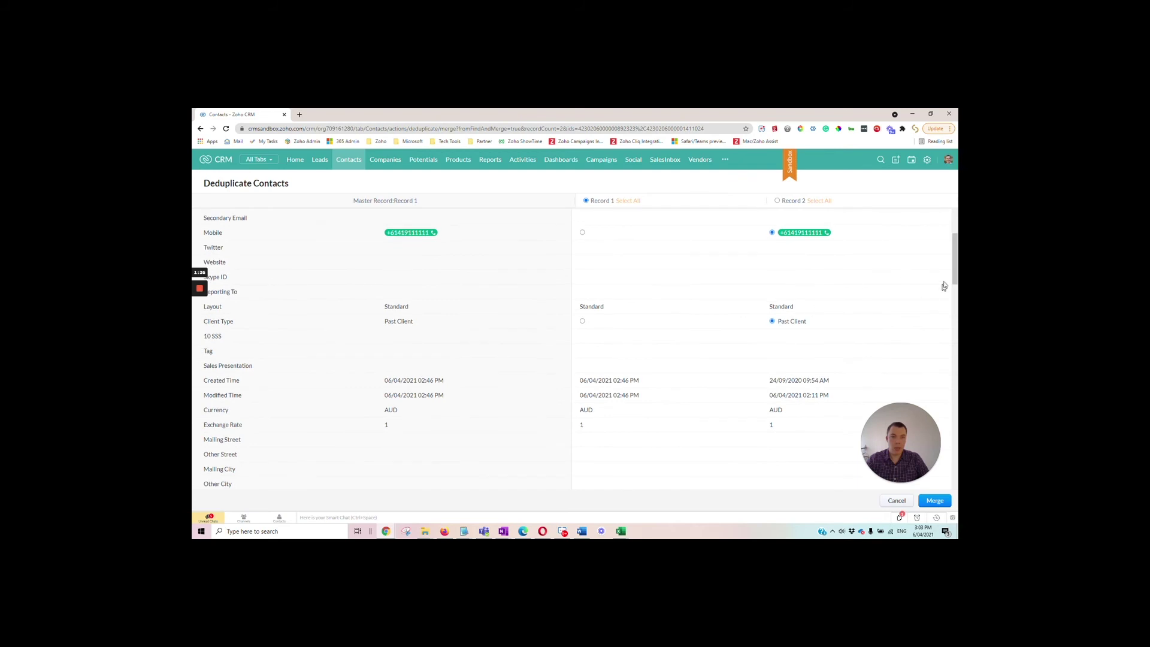
pyautogui.moveTo(954, 271)
pyautogui.mouseDown()
pyautogui.moveTo(956, 290)
pyautogui.moveTo(956, 254)
pyautogui.mouseUp()
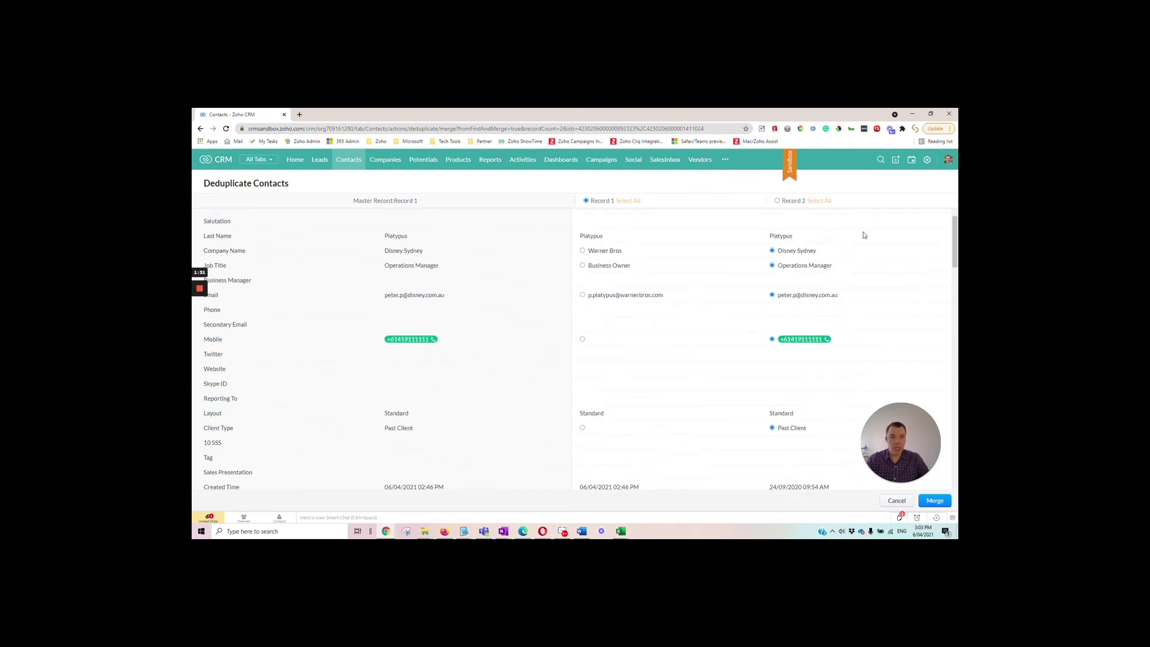
pyautogui.scroll(-2, 645, 266)
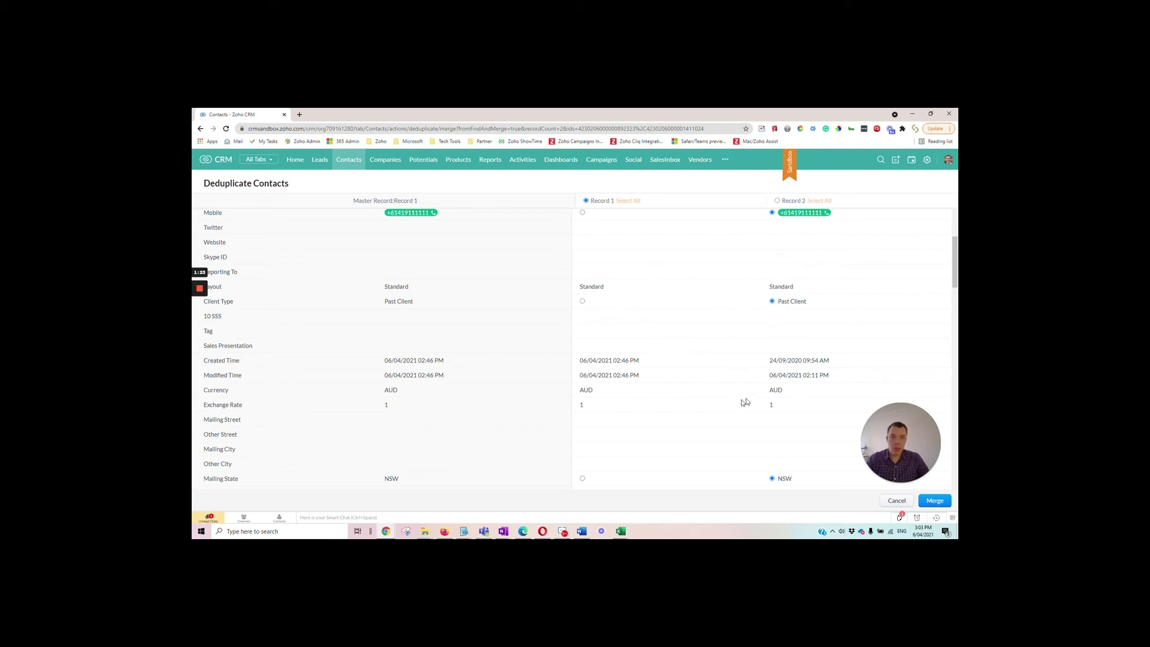
pyautogui.moveTo(955, 276); pyautogui.dragTo(956, 316)
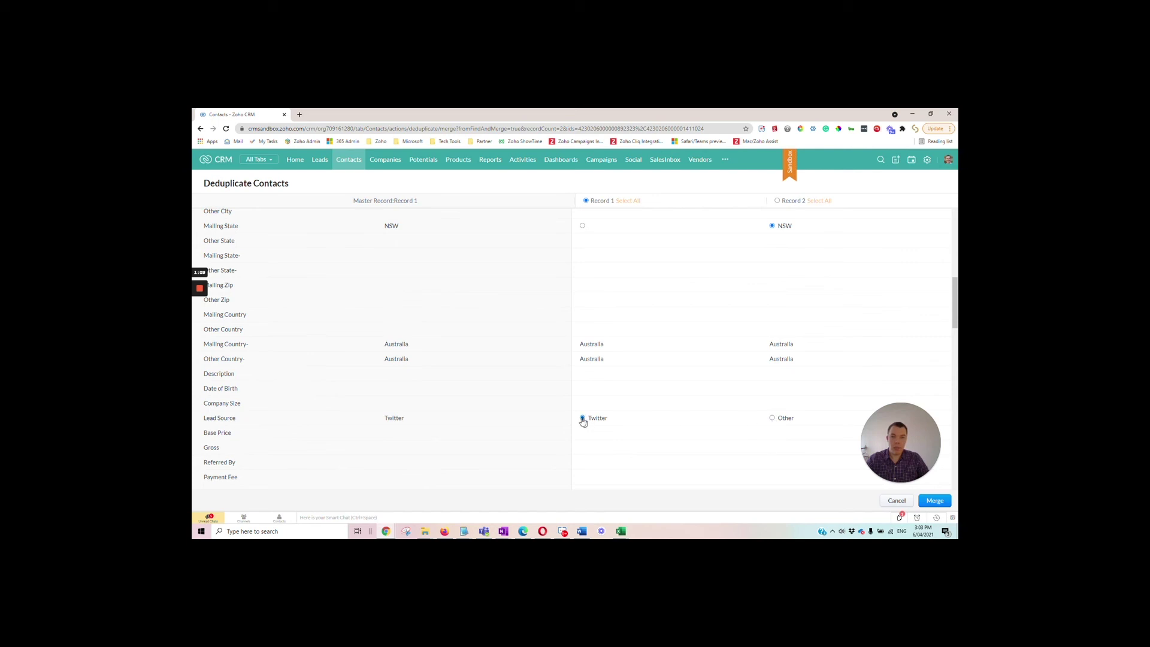
pyautogui.moveTo(956, 291); pyautogui.dragTo(957, 467)
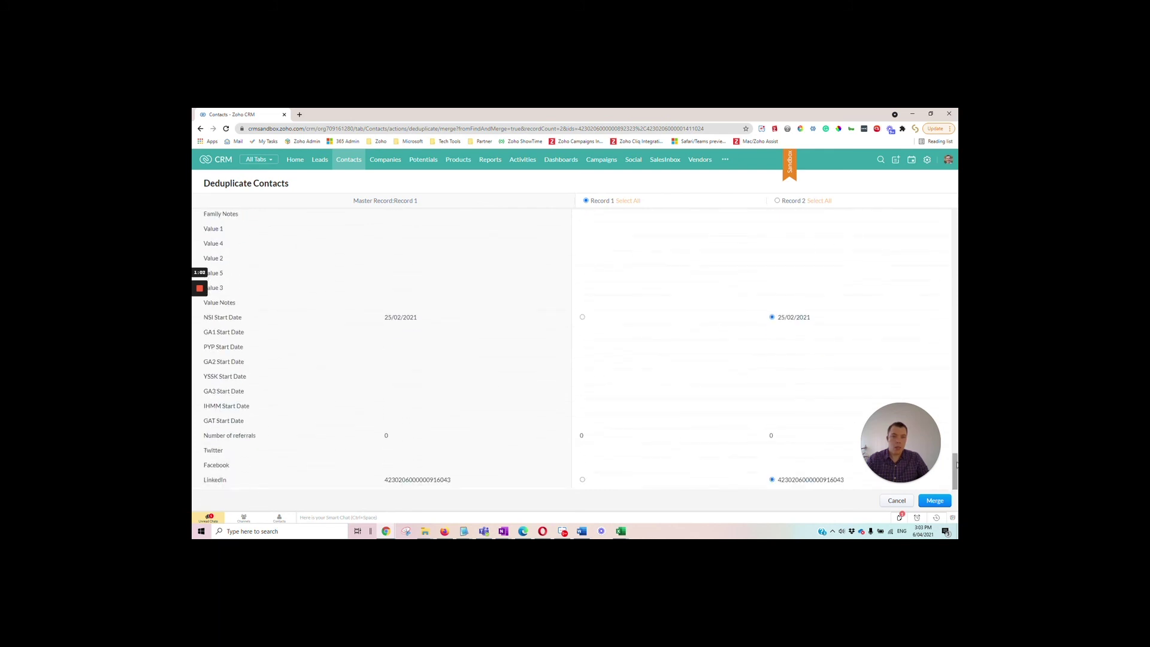
# Merge the duplicate records into the master contact, accepting that this cannot be undone, and review the merged contact's details.
pyautogui.click(933, 501)
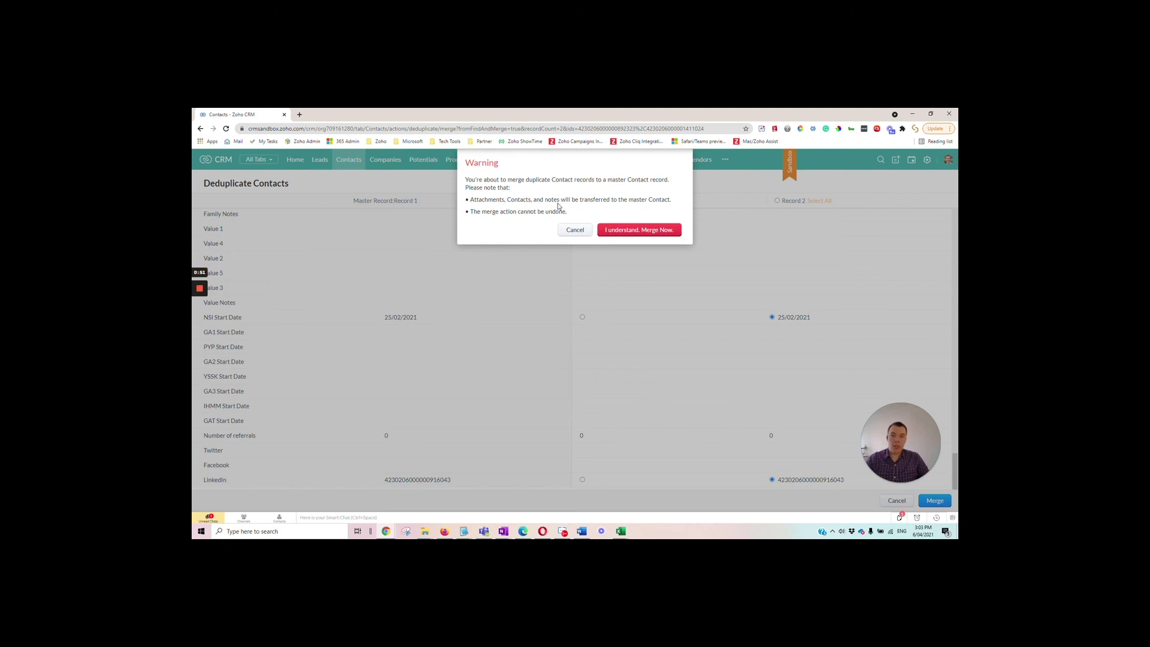
pyautogui.click(639, 232)
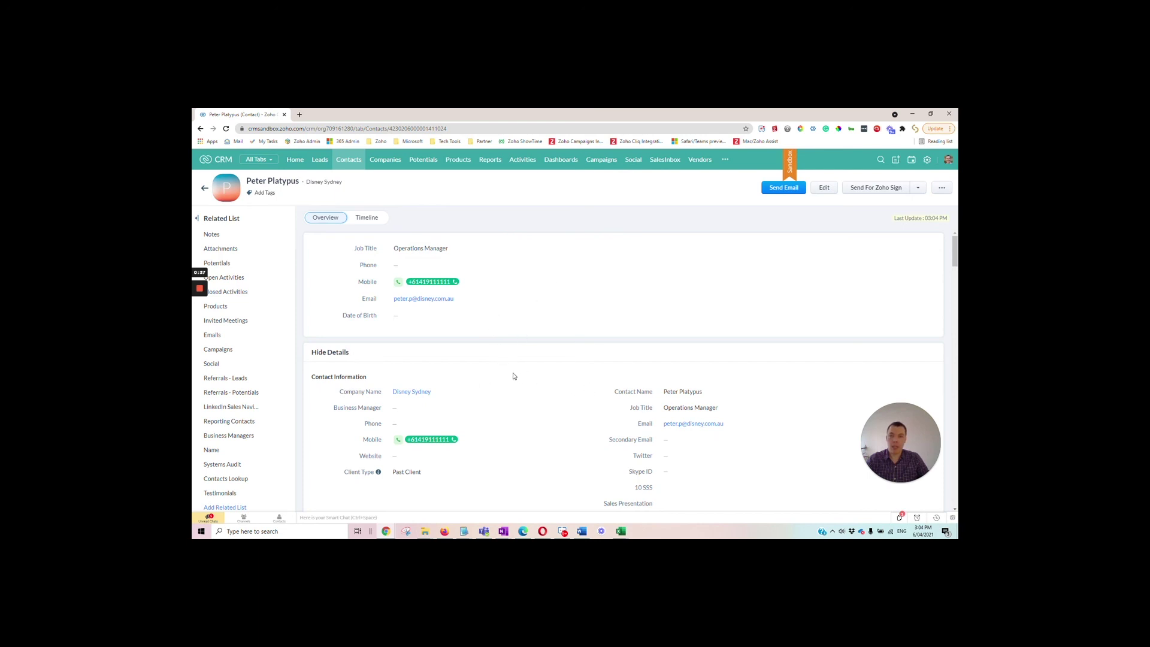
pyautogui.scroll(-2, 533, 297)
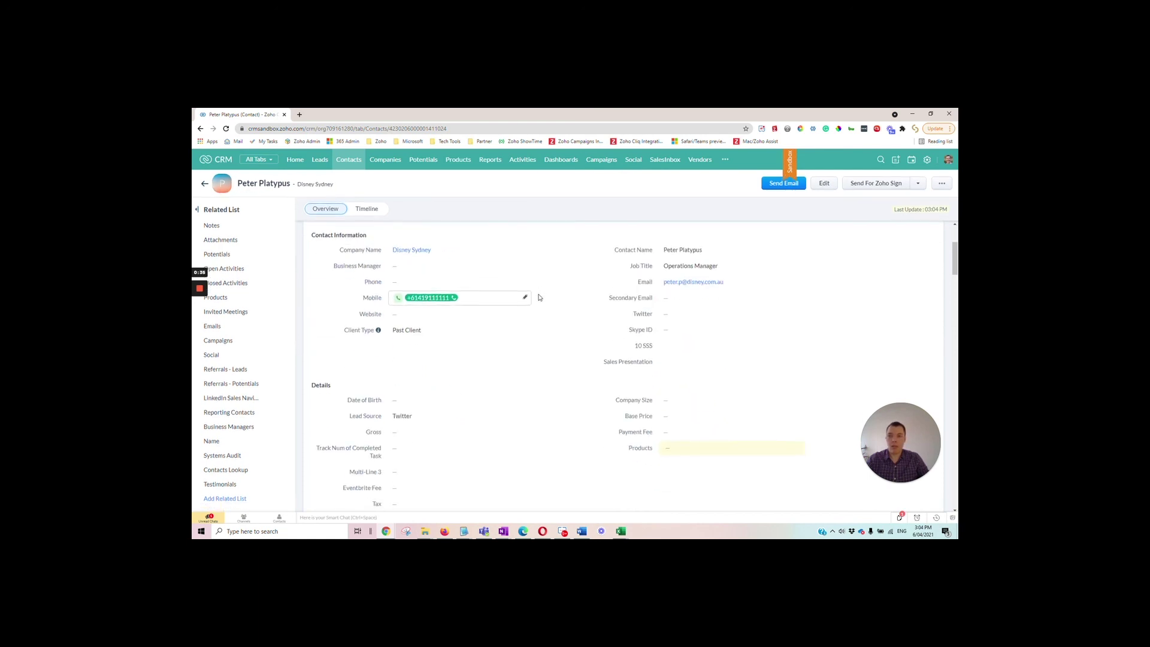
pyautogui.scroll(-3, 539, 297)
pyautogui.scroll(6, 539, 297)
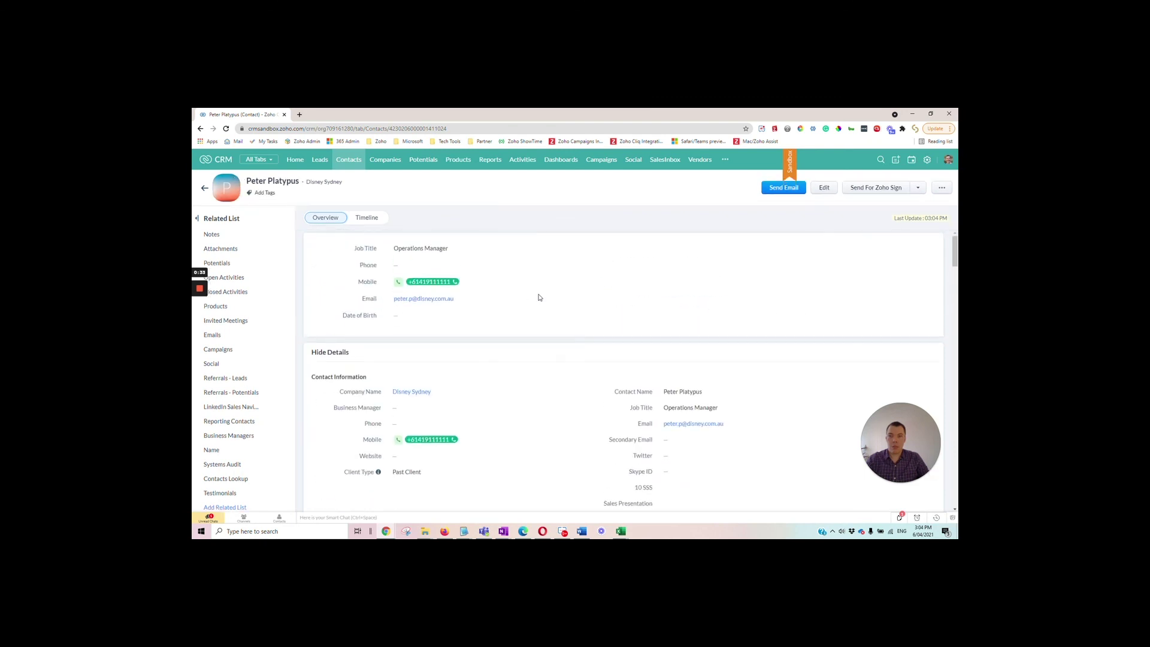